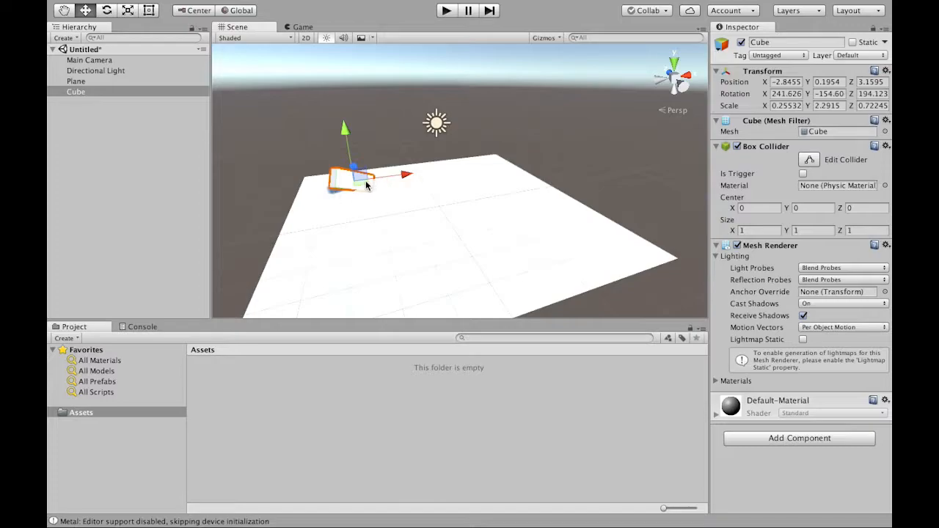
Step: Move the cube along the ground to the middle of the plane, at about X 0.52, Z -0.14
{"action": "left_click_drag", "start_coordinate": [366, 181], "coordinate": [463, 202]}
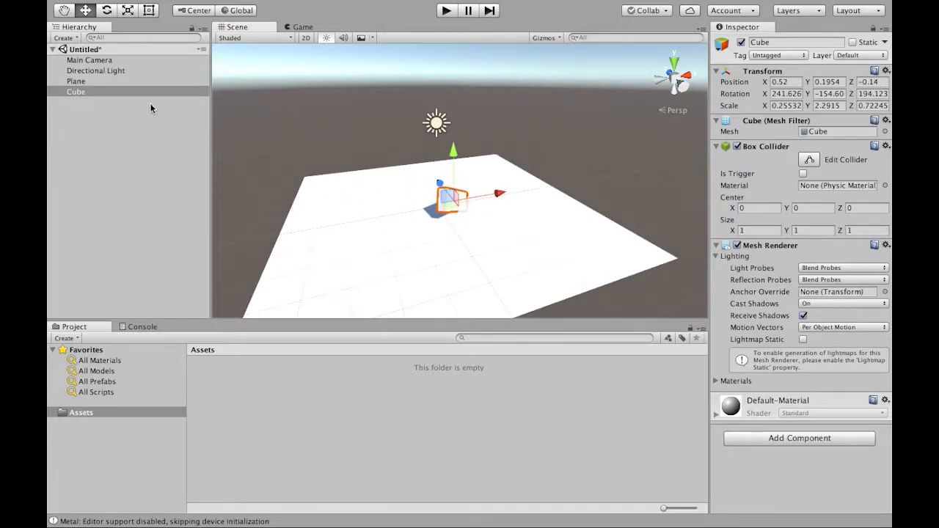
Step: Import the complete Characters standard asset package into the project
{"action": "mouse_move", "coordinate": [171, 3]}
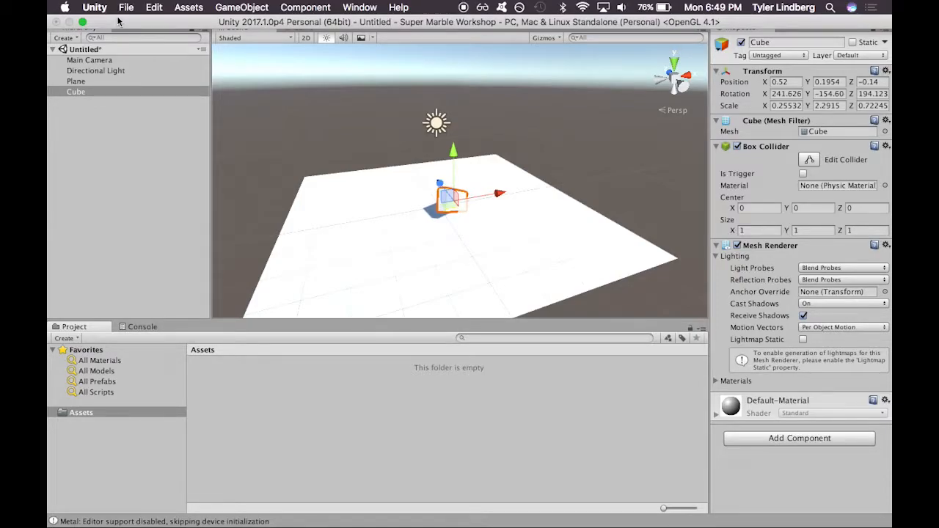
{"action": "left_click", "coordinate": [189, 7]}
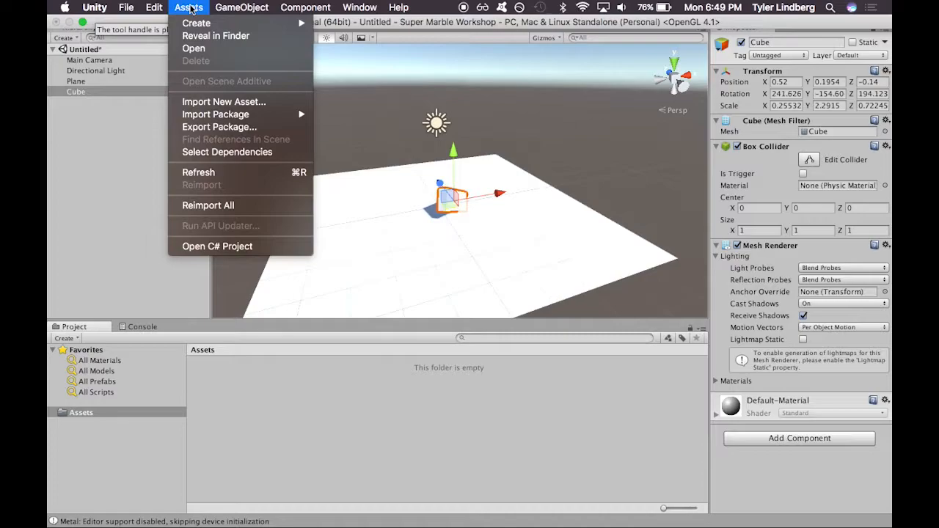
{"action": "mouse_move", "coordinate": [202, 120]}
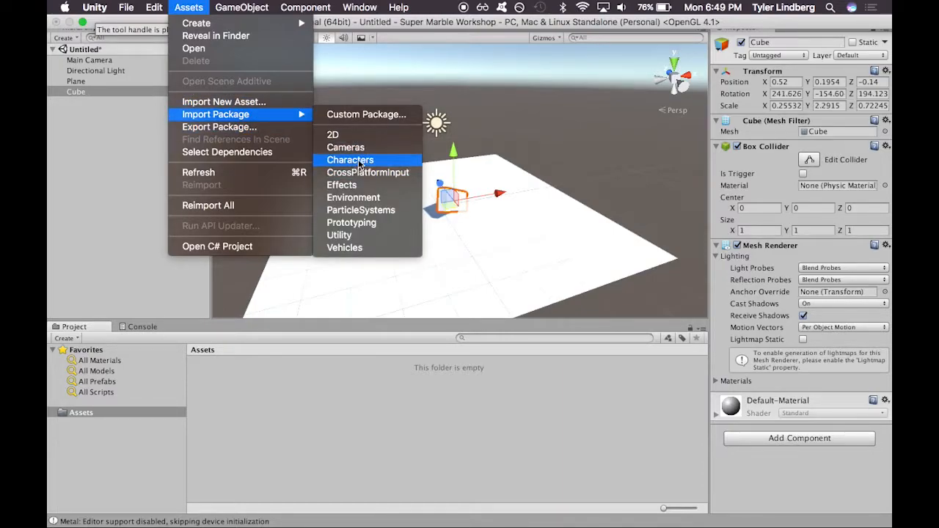
{"action": "left_click", "coordinate": [360, 161]}
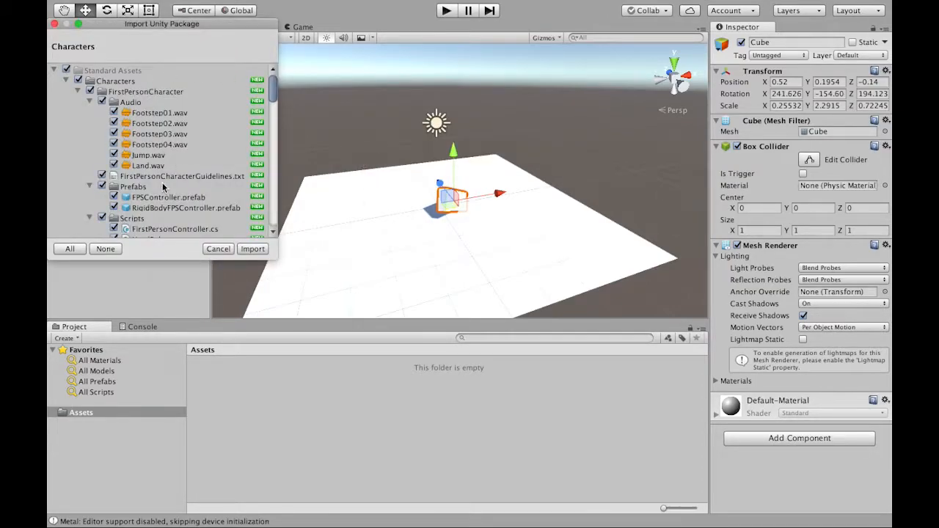
{"action": "left_click_drag", "start_coordinate": [212, 21], "coordinate": [341, 68]}
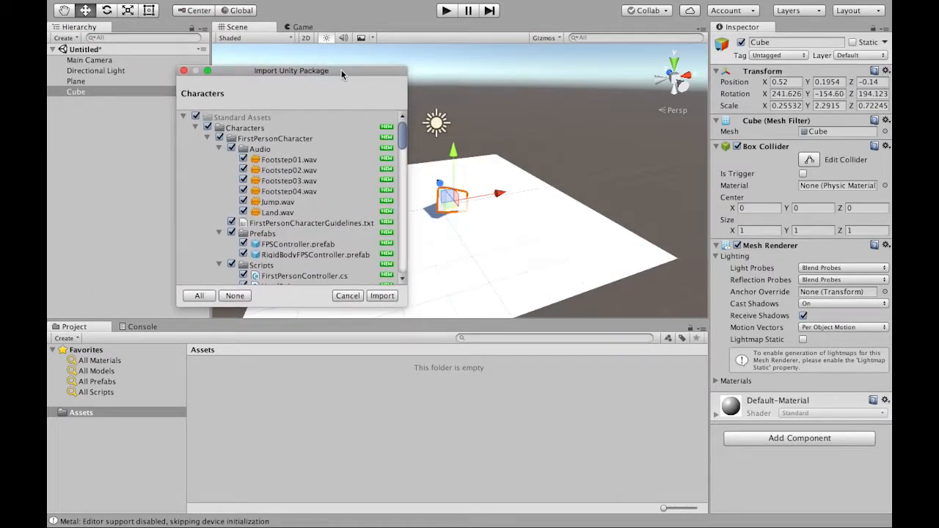
{"action": "left_click", "coordinate": [390, 297]}
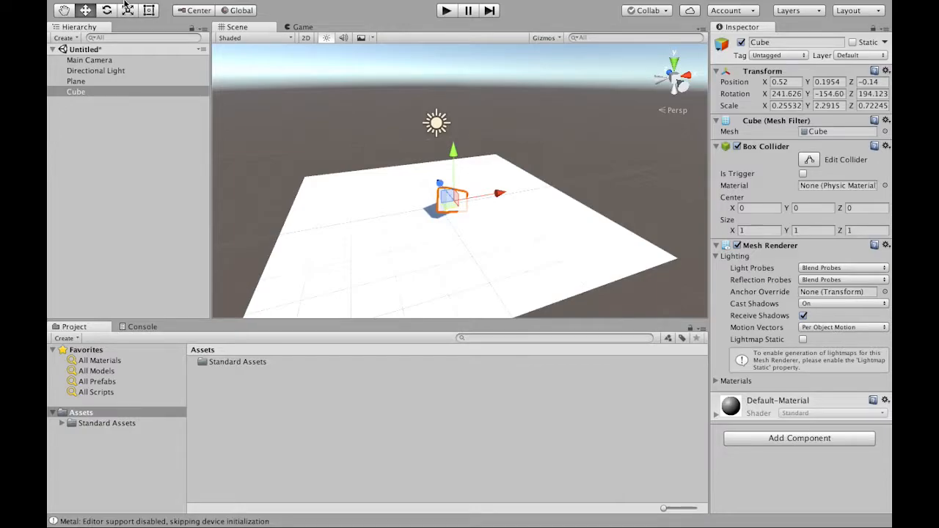
{"action": "left_click", "coordinate": [154, 6]}
{"action": "mouse_move", "coordinate": [189, 7]}
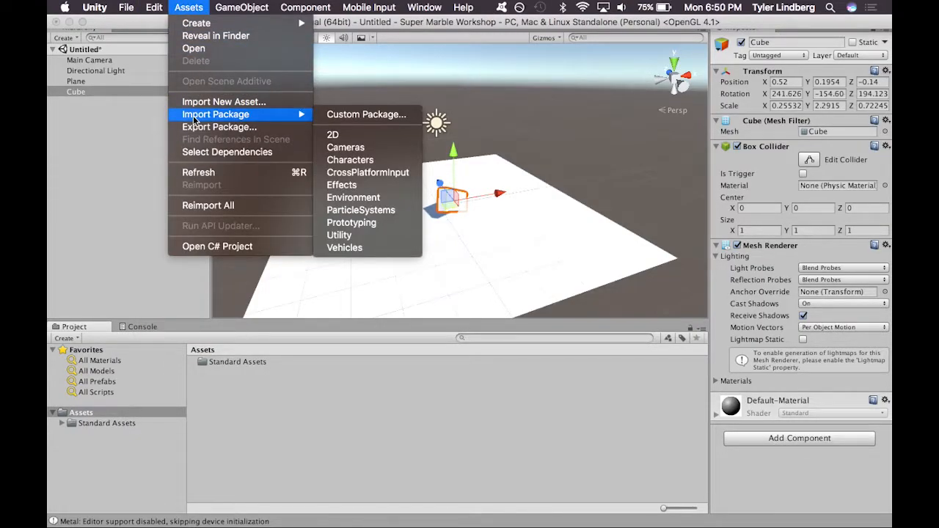
{"action": "left_click", "coordinate": [143, 198]}
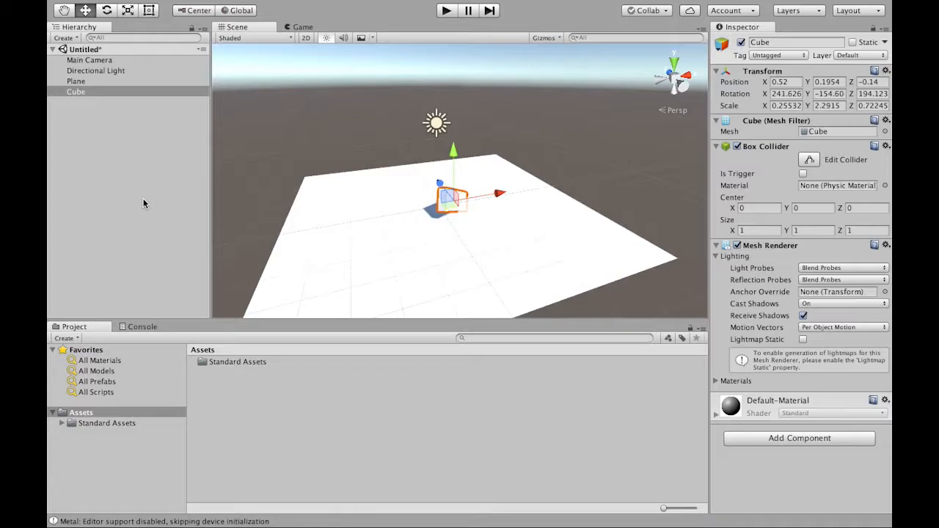
Step: Show the contents of the project's Assets folder as large icons at the maximum size
{"action": "left_click", "coordinate": [98, 425]}
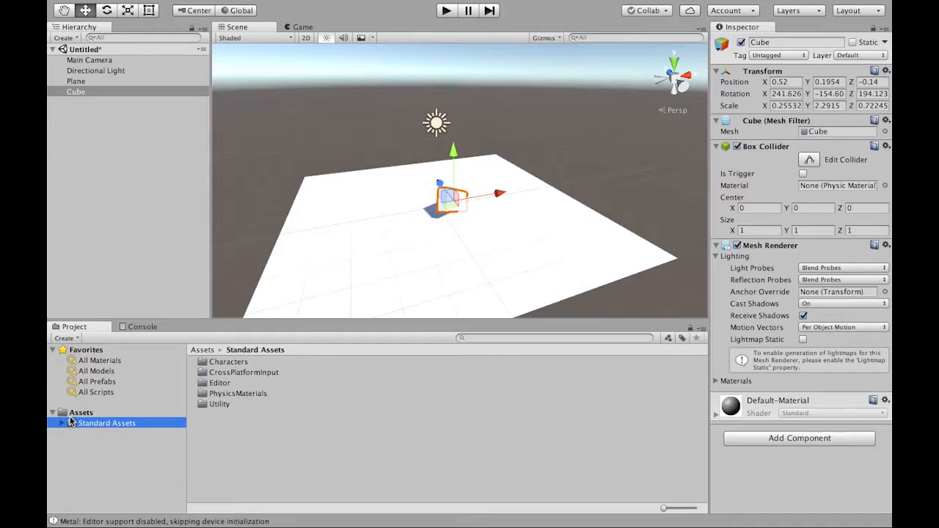
{"action": "left_click", "coordinate": [80, 414]}
{"action": "left_click_drag", "start_coordinate": [664, 508], "coordinate": [695, 509]}
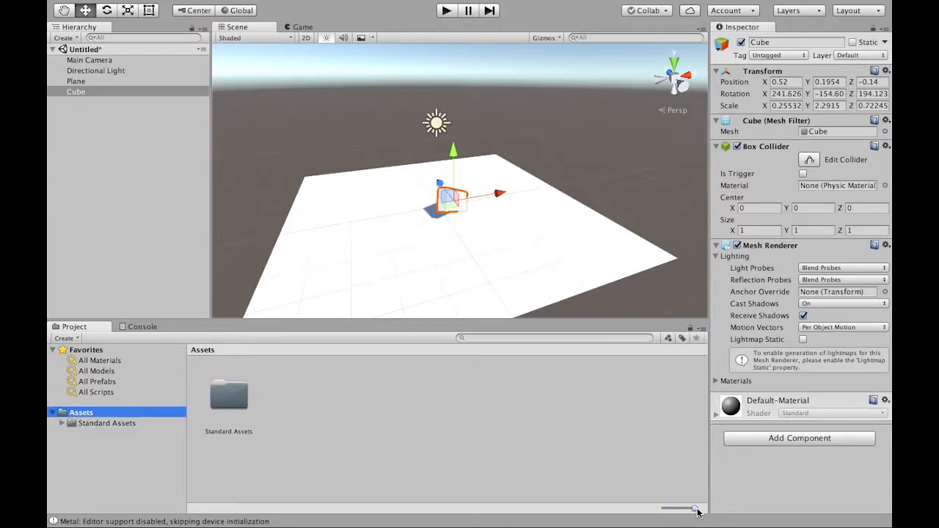
Step: Place the RollerBall prefab from Standard Assets/Characters/RollerBall/Prefabs on the plane beside the cube, at about X -2.17, Z 0.54
{"action": "double_click", "coordinate": [232, 404]}
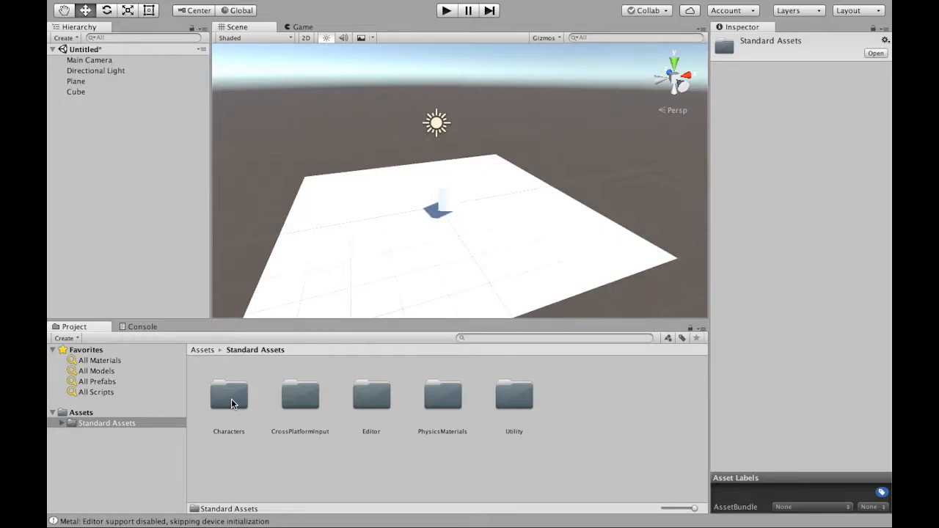
{"action": "double_click", "coordinate": [231, 404]}
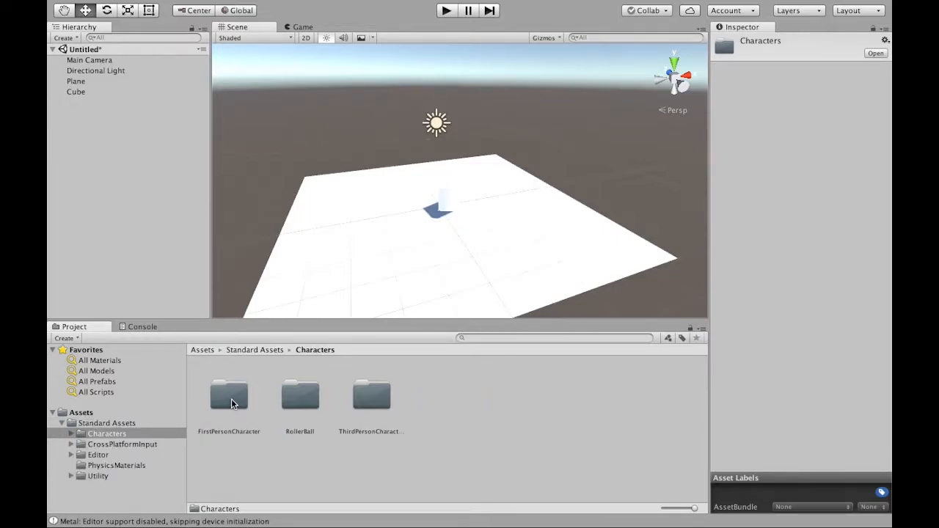
{"action": "double_click", "coordinate": [301, 400]}
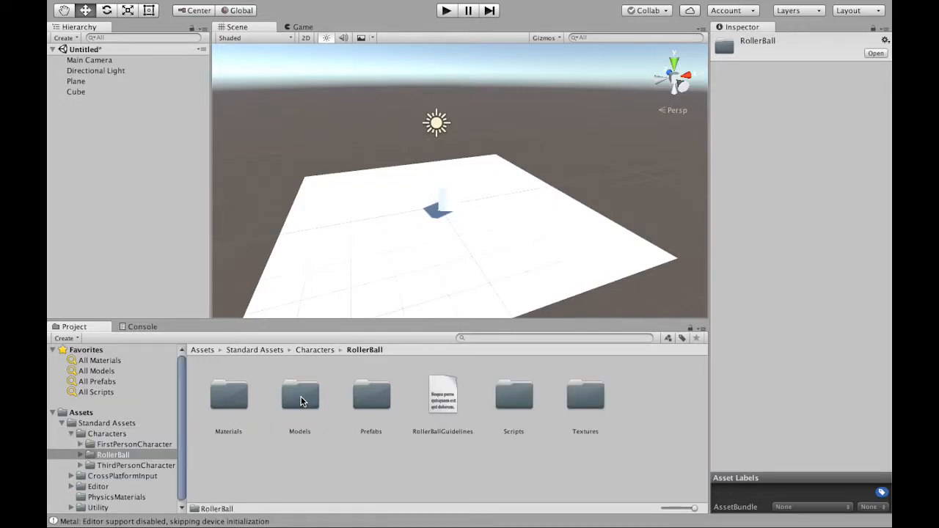
{"action": "double_click", "coordinate": [373, 398]}
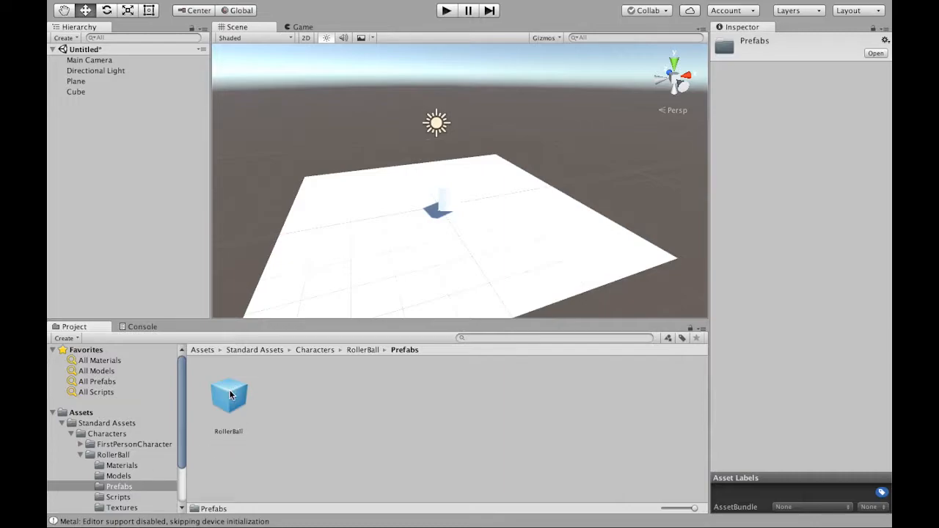
{"action": "left_click_drag", "start_coordinate": [230, 395], "coordinate": [376, 212]}
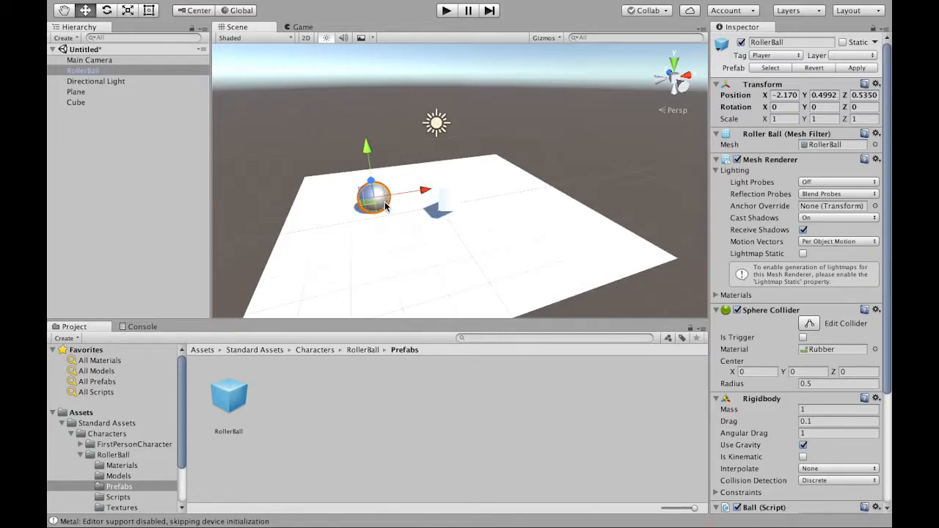
Step: Play-test the scene by rolling the ball around the plane in all directions and making it jump, and stop the game
{"action": "left_click", "coordinate": [446, 10]}
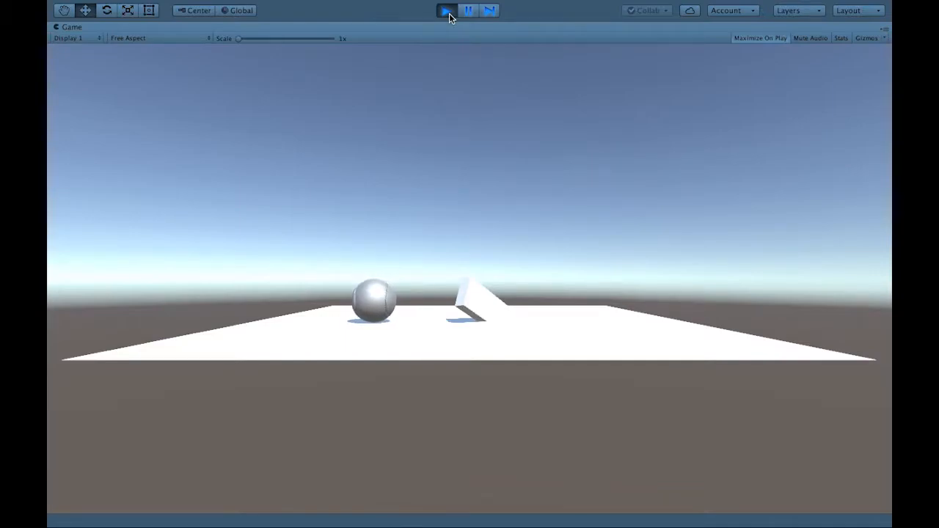
{"action": "key", "text": "Right"}
{"action": "key", "text": "Left"}
{"action": "key", "text": "Right"}
{"action": "key", "text": "Left"}
{"action": "key", "text": "space"}
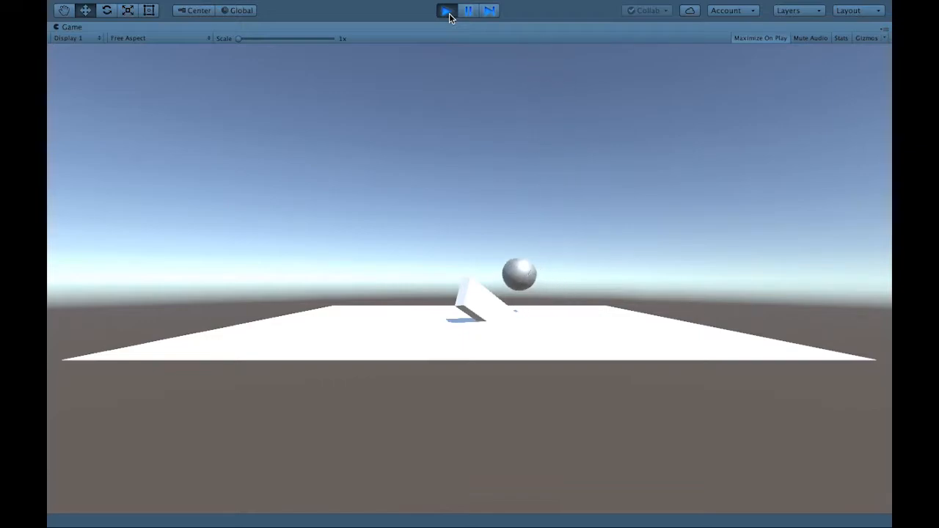
{"action": "key", "text": "Right"}
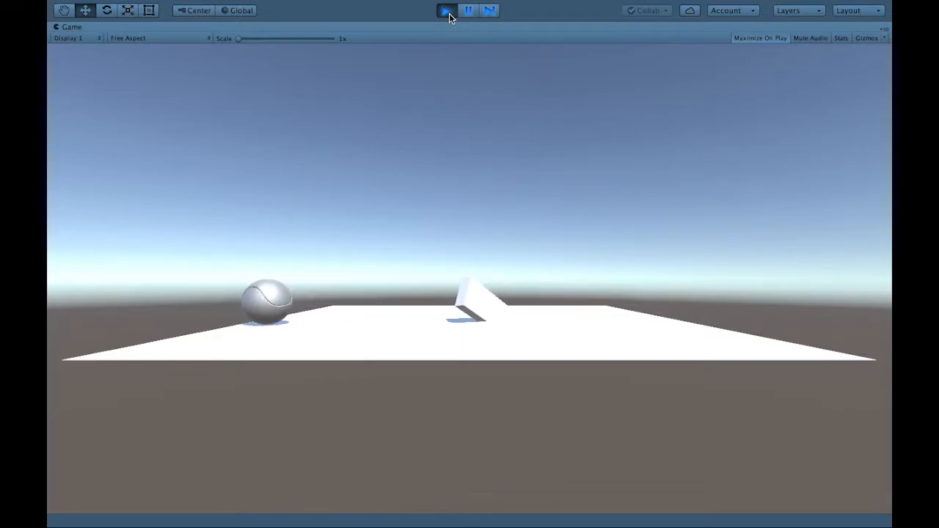
{"action": "key", "text": "Left"}
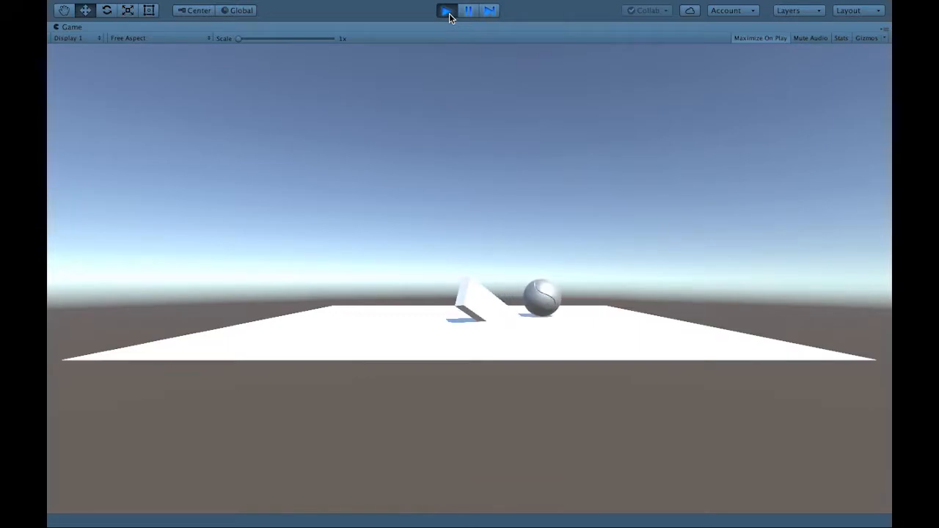
{"action": "key", "text": "Right"}
{"action": "key", "text": "Up"}
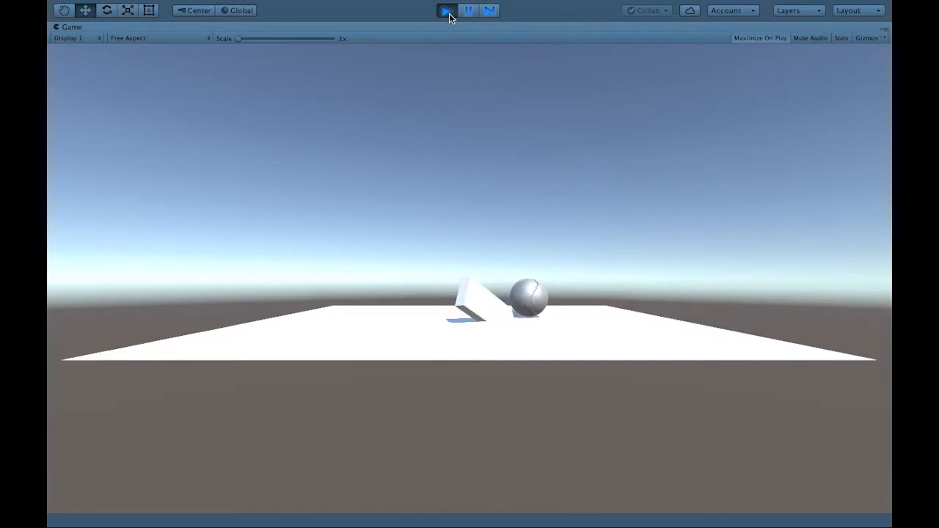
{"action": "key", "text": "Left"}
{"action": "key", "text": "Down"}
{"action": "key", "text": "Right"}
{"action": "key", "text": "Up"}
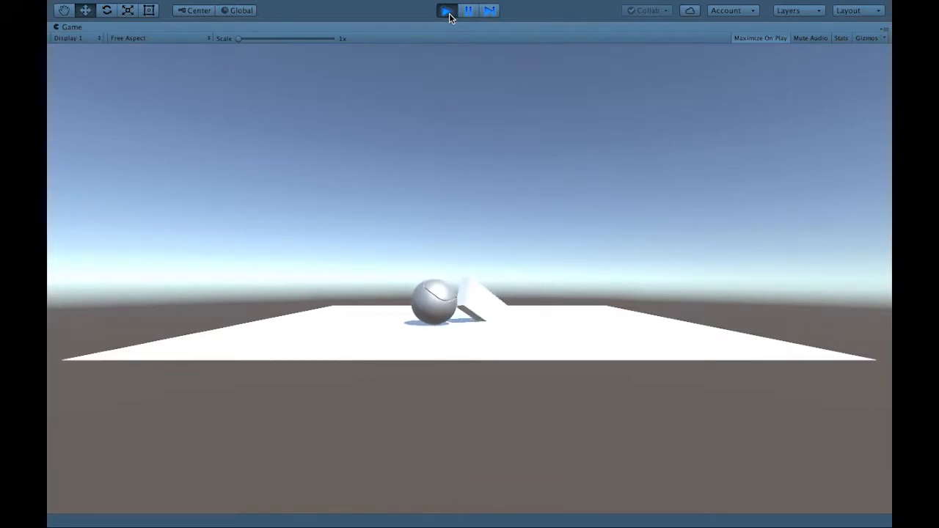
{"action": "key", "text": "Down"}
{"action": "key", "text": "Left"}
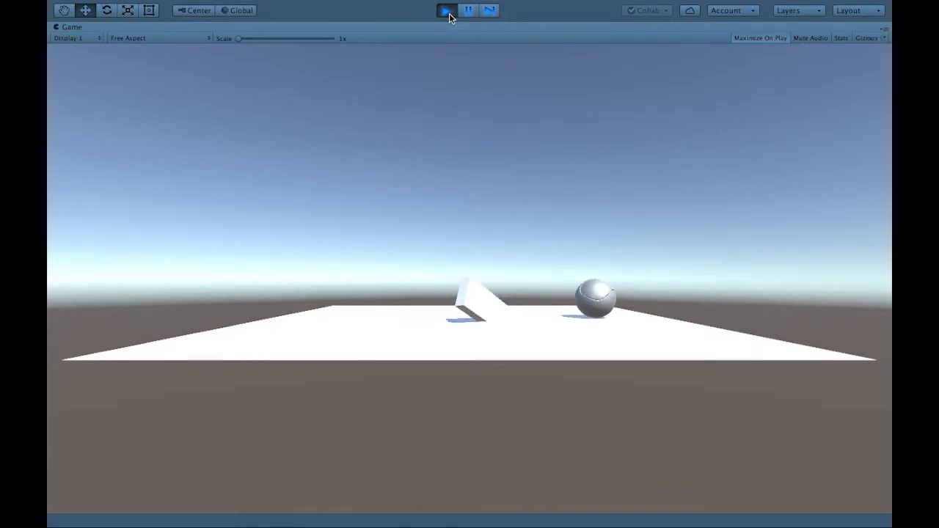
{"action": "key", "text": "Up"}
{"action": "key", "text": "Right"}
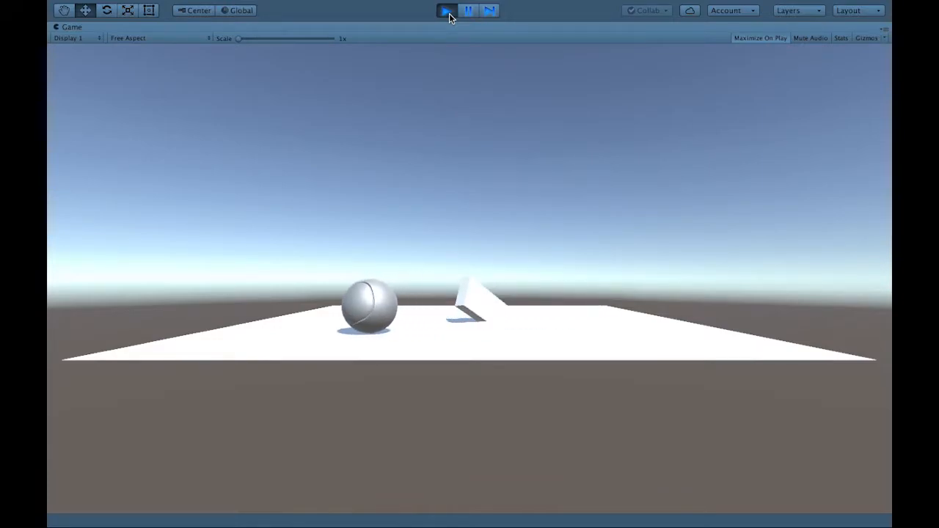
{"action": "key", "text": "Left"}
{"action": "key", "text": "Right"}
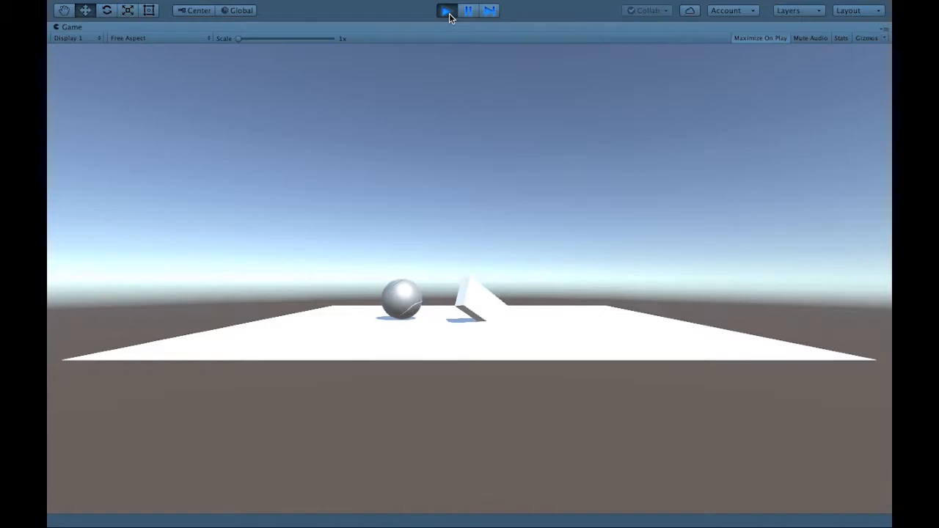
{"action": "left_click", "coordinate": [447, 11]}
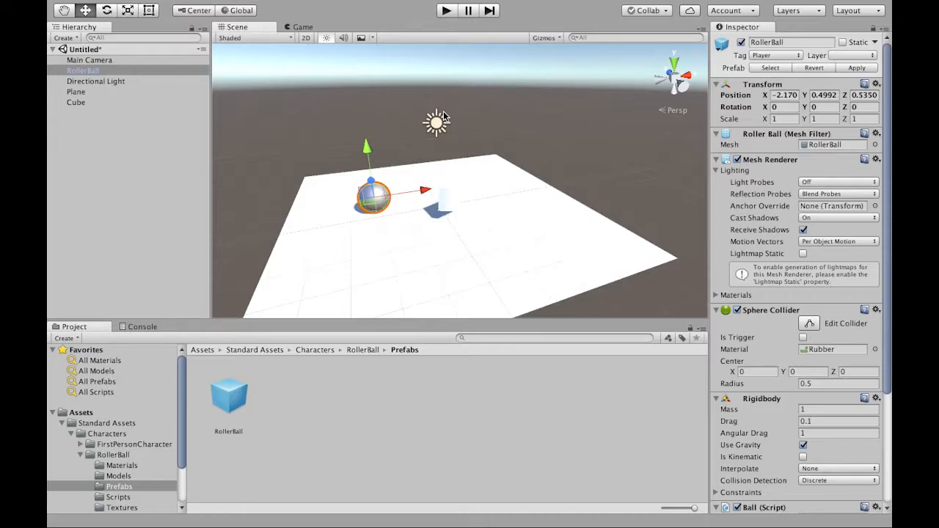
Step: Raise the Main Camera above the plane to a height of about Y 5.85
{"action": "left_click", "coordinate": [414, 117]}
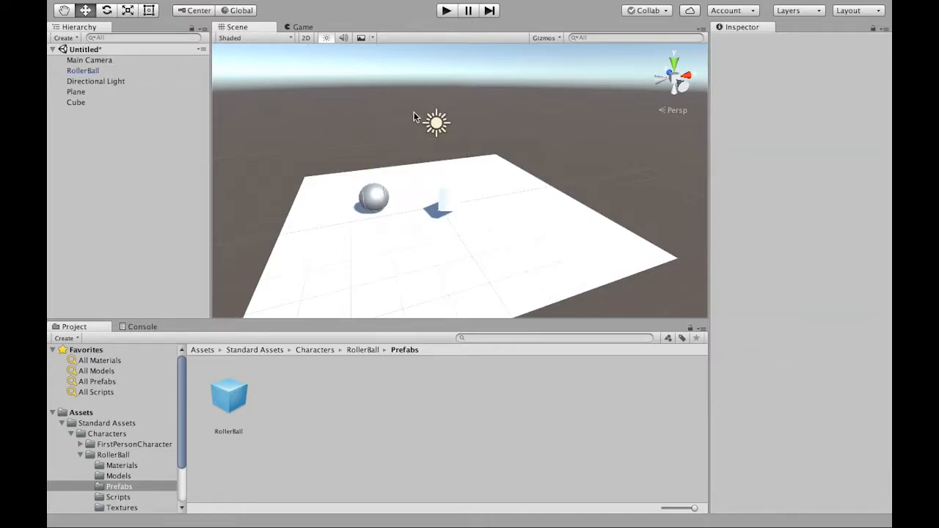
{"action": "left_click", "coordinate": [119, 61]}
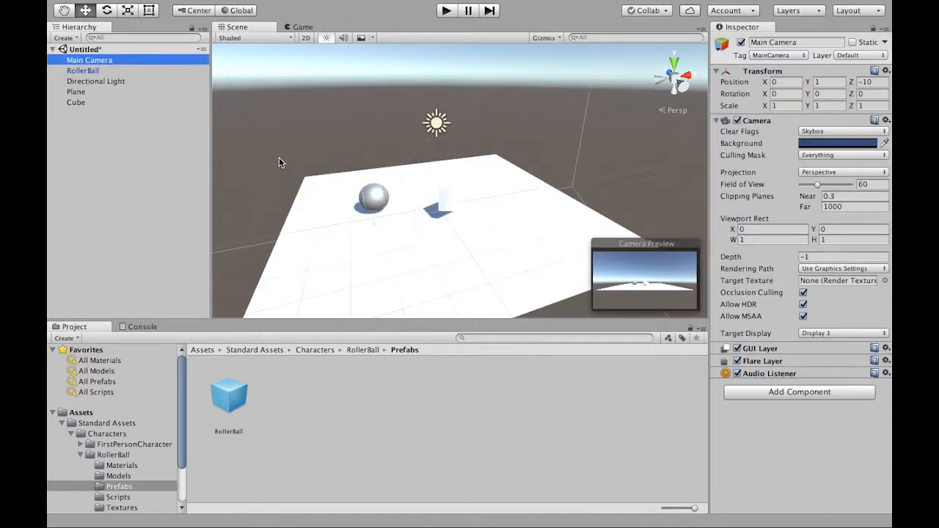
{"action": "key", "text": "f"}
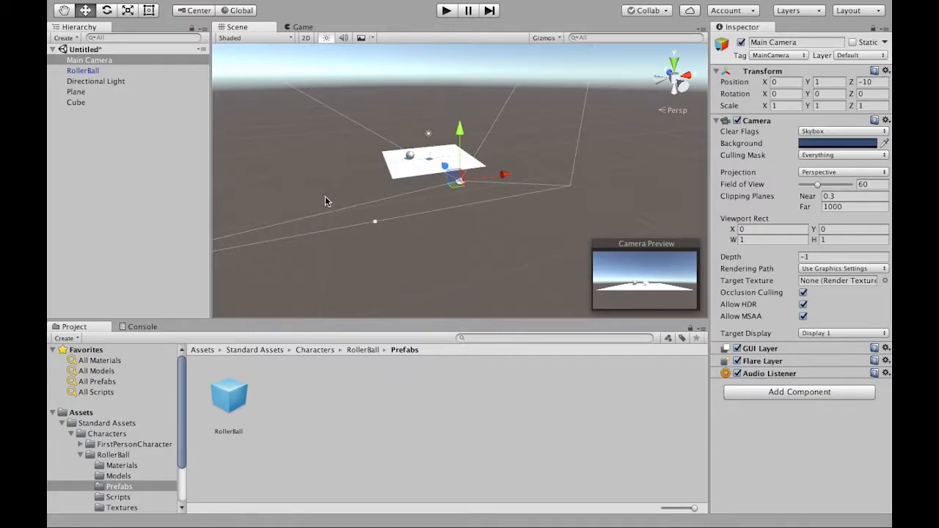
{"action": "left_click_drag", "start_coordinate": [308, 202], "coordinate": [485, 226], "text": "alt"}
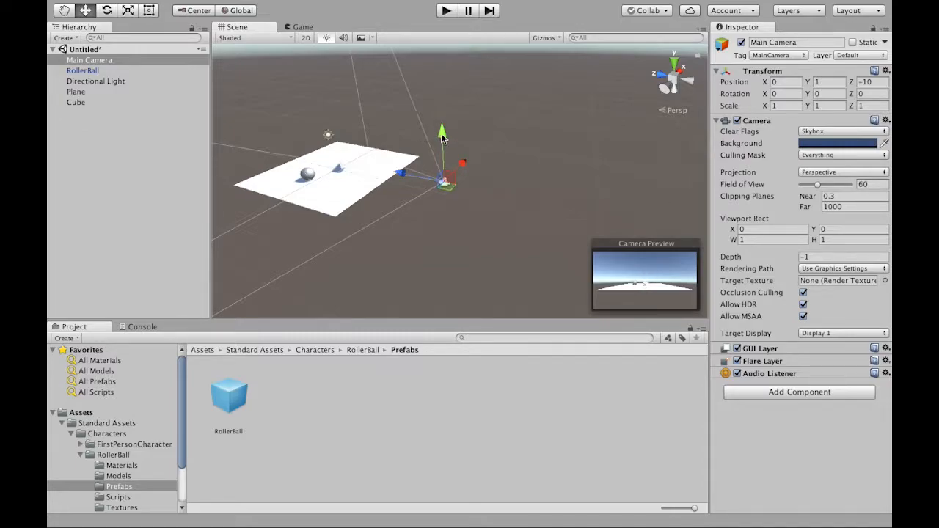
{"action": "left_click_drag", "start_coordinate": [442, 134], "coordinate": [442, 65]}
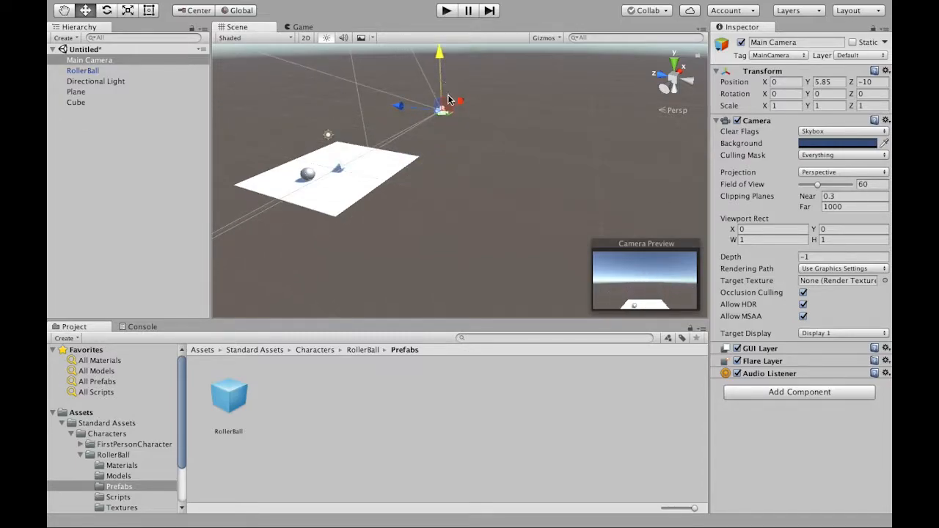
Step: Tilt the Main Camera down towards the plane by about 29 degrees around X
{"action": "key", "text": "e"}
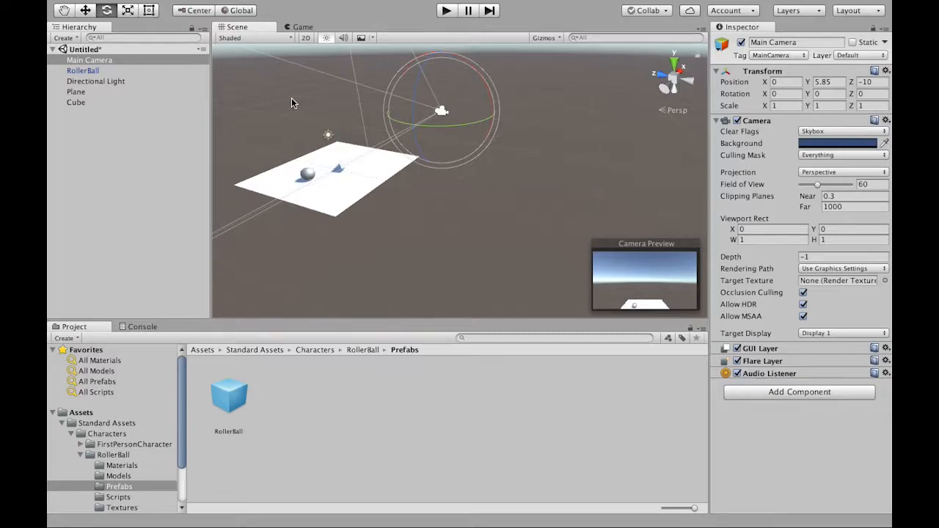
{"action": "key", "text": "w"}
{"action": "key", "text": "e"}
{"action": "left_click_drag", "start_coordinate": [490, 100], "coordinate": [463, 46]}
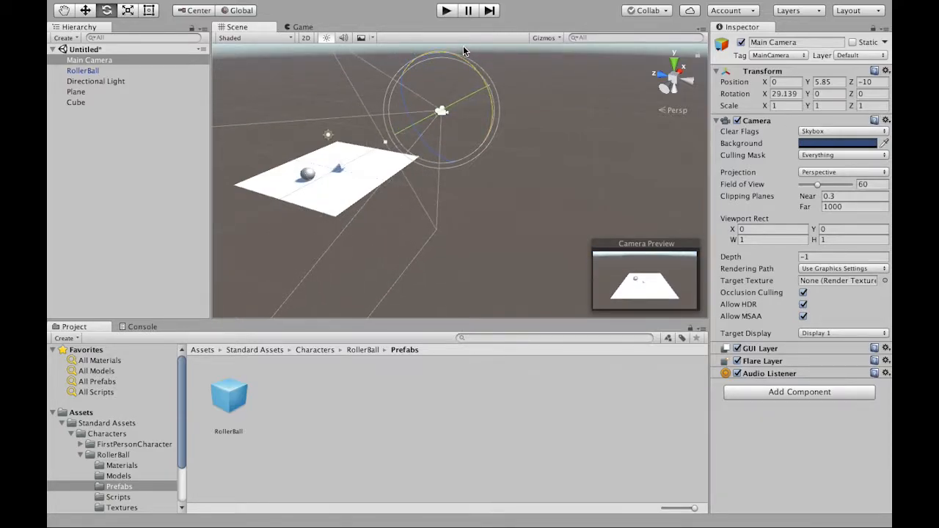
Step: Run the game from the raised camera angle, rolling the ball around the cube and making it jump
{"action": "left_click", "coordinate": [448, 11]}
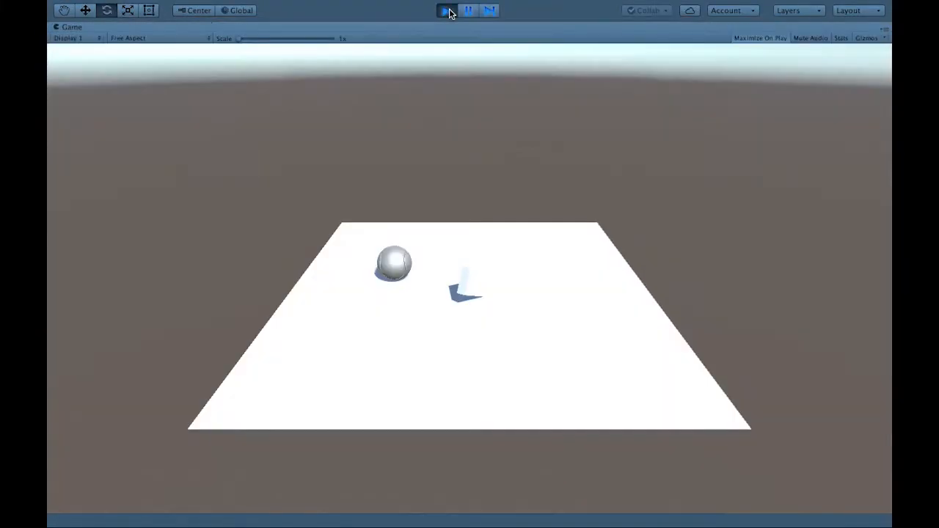
{"action": "key", "text": "Down"}
{"action": "key", "text": "Right"}
{"action": "key", "text": "Up"}
{"action": "key", "text": "Left"}
{"action": "key", "text": "Up"}
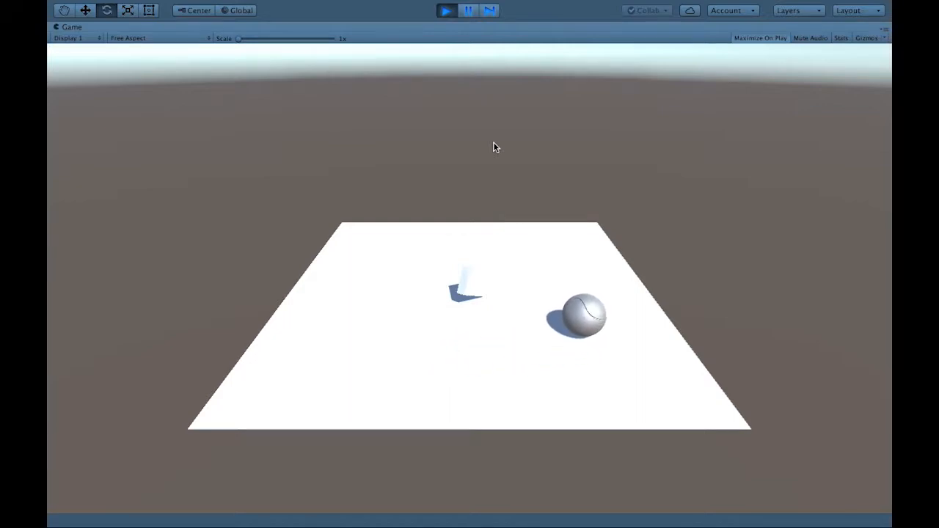
{"action": "key", "text": "Left"}
{"action": "key", "text": "Down"}
{"action": "key", "text": "Right"}
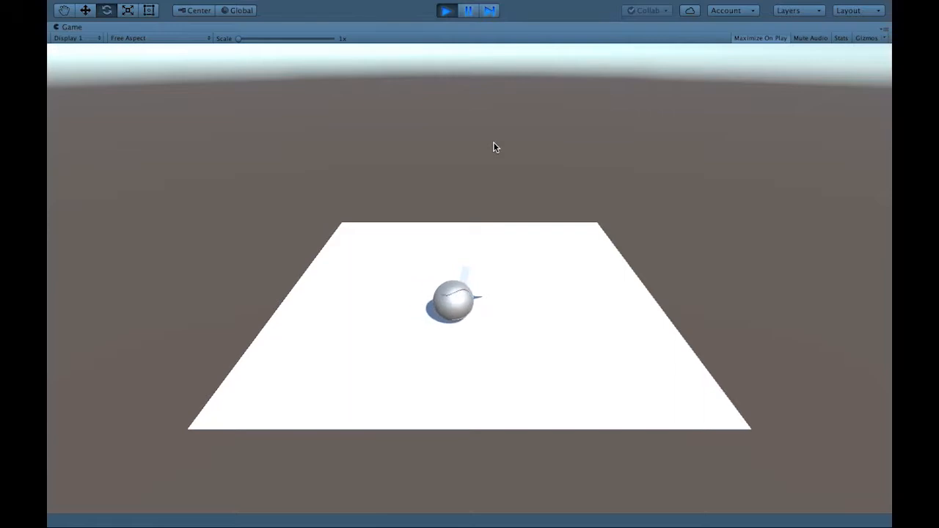
{"action": "key", "text": "space"}
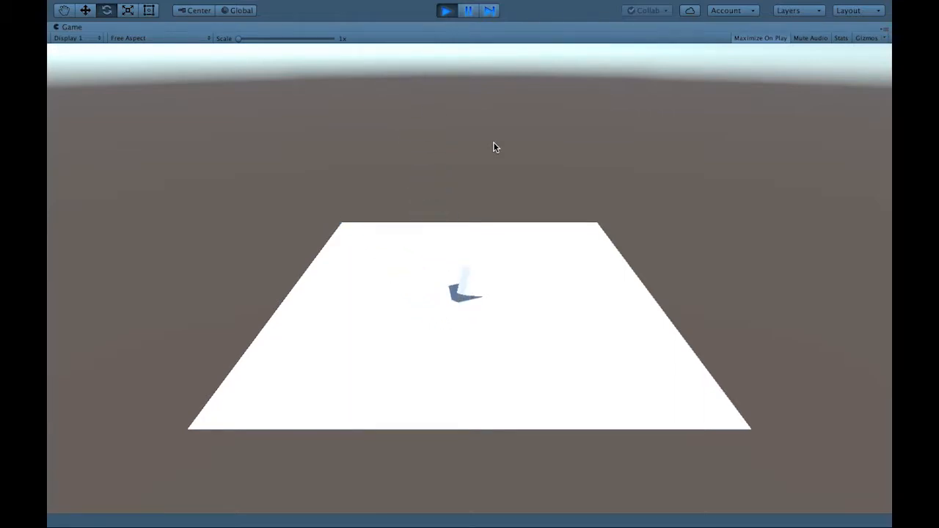